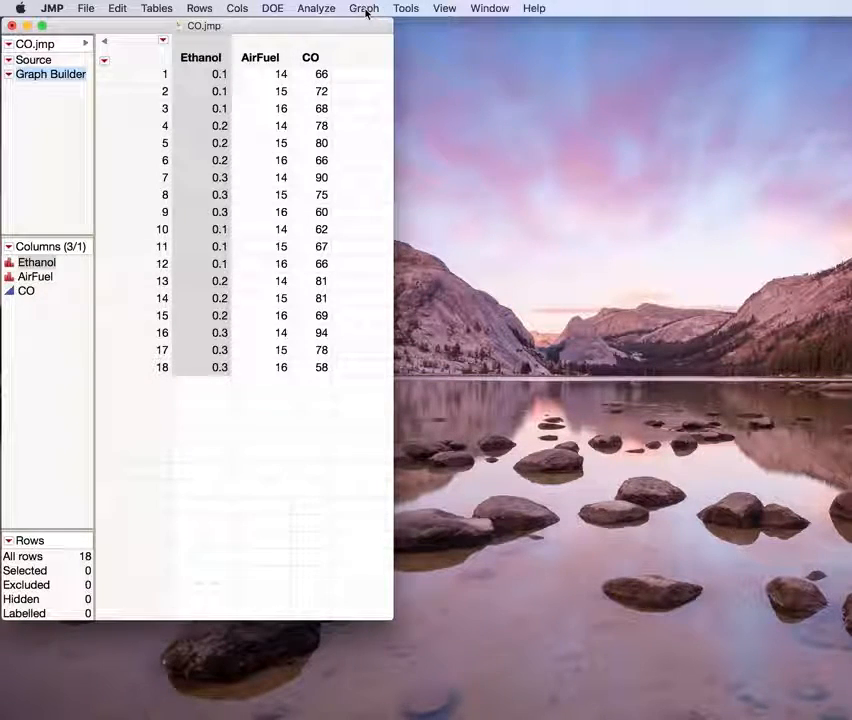
Open Graph Builder and plot CO on the Y axis against Ethanol on the X axis
left_click(366, 12)
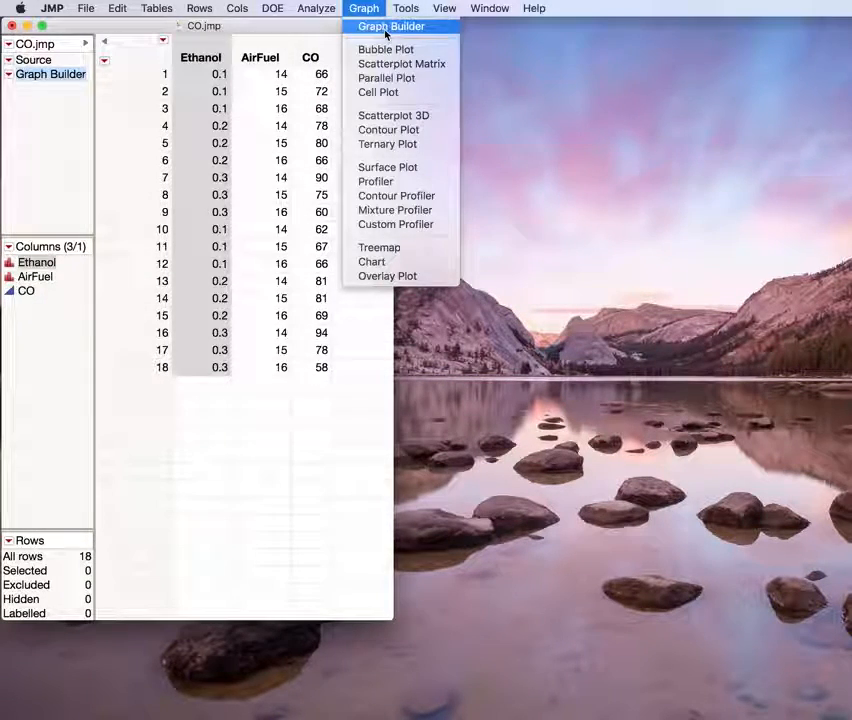
left_click(385, 36)
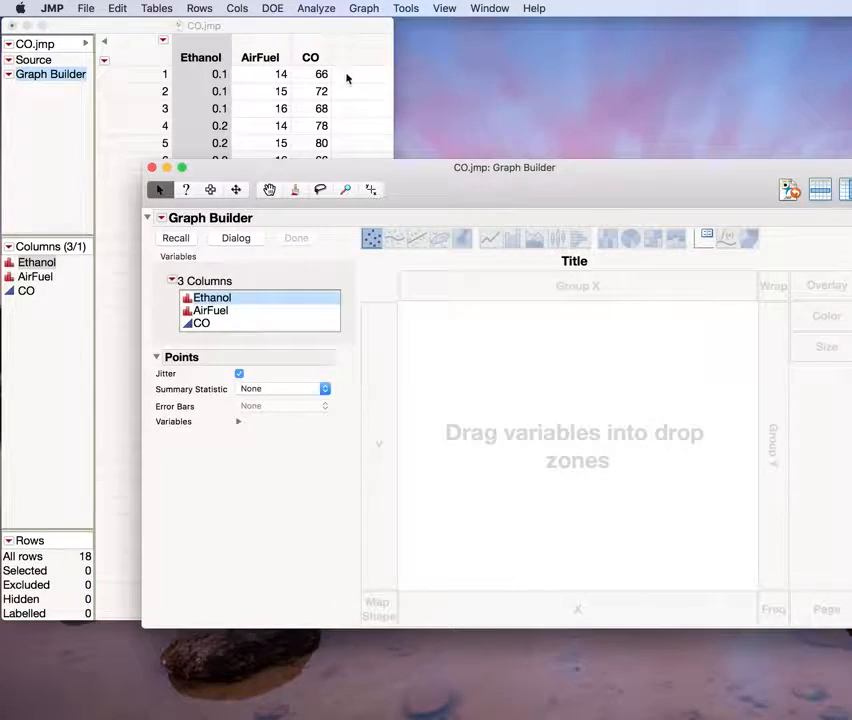
left_click_drag(441, 198, 333, 108)
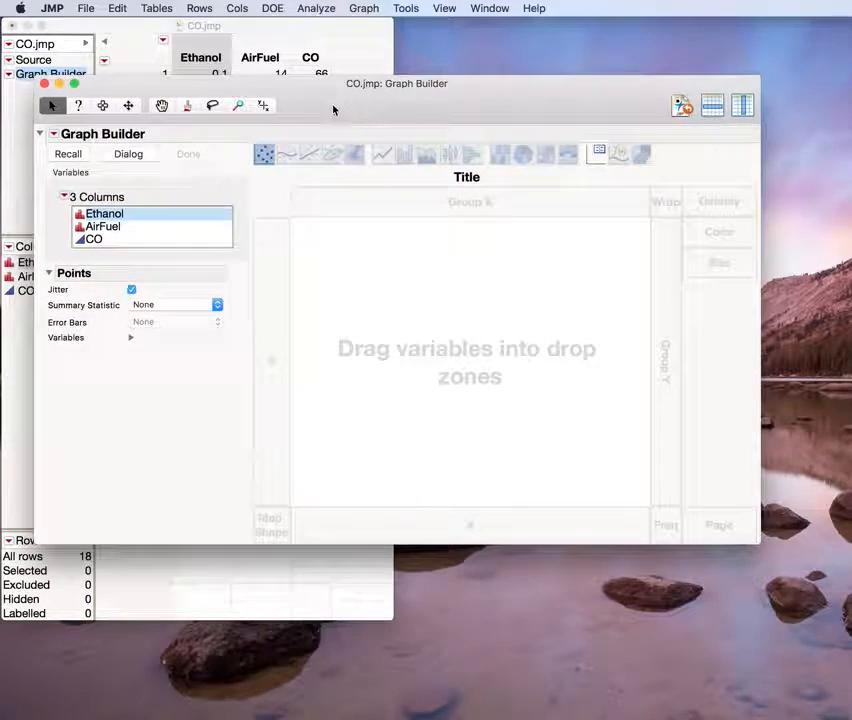
left_click(107, 241)
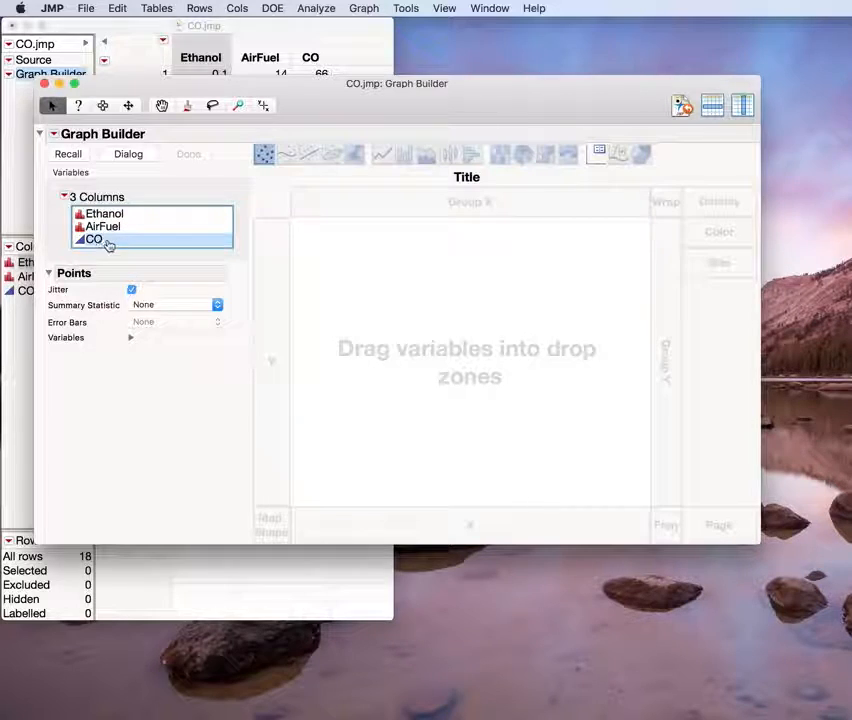
left_click_drag(105, 242, 282, 310)
left_click_drag(344, 106, 340, 50)
left_click(124, 158)
left_click_drag(108, 158, 424, 474)
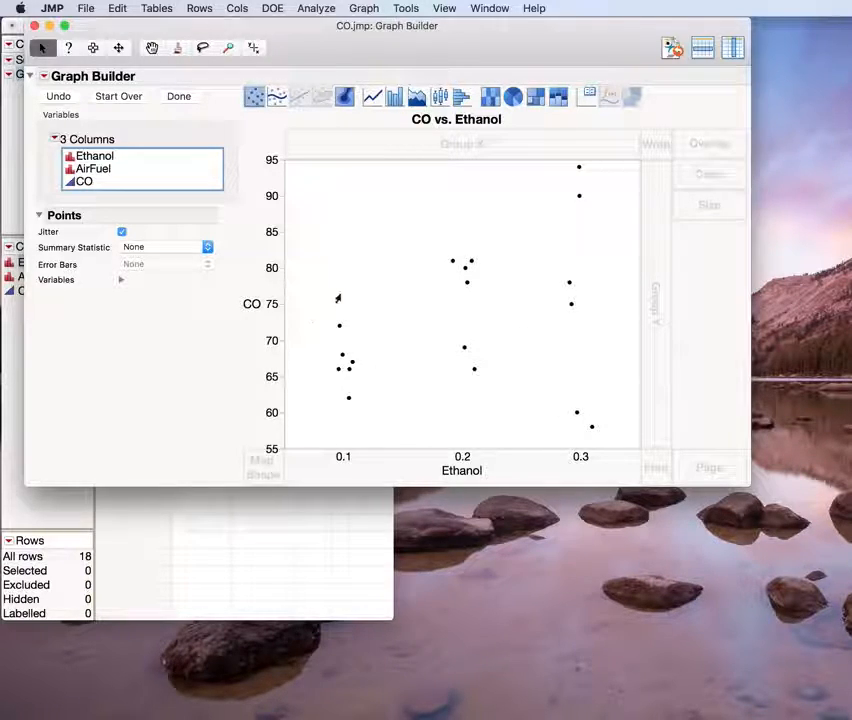
Add AirFuel as the overlay variable of the CO vs. Ethanol graph
mouse_move(364, 341)
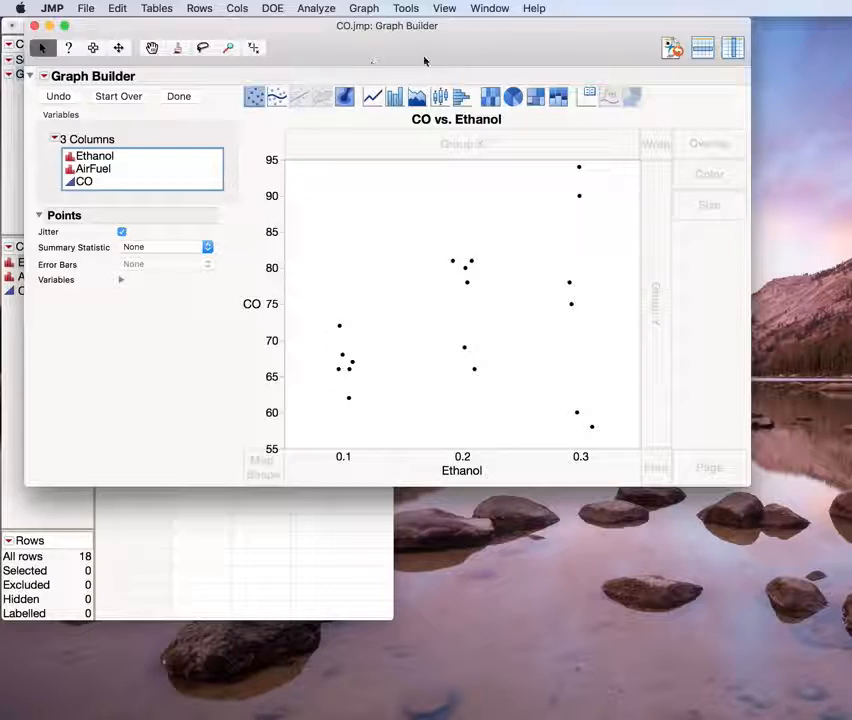
left_click_drag(430, 42, 415, 42)
left_click(90, 170)
left_click_drag(80, 172, 677, 148)
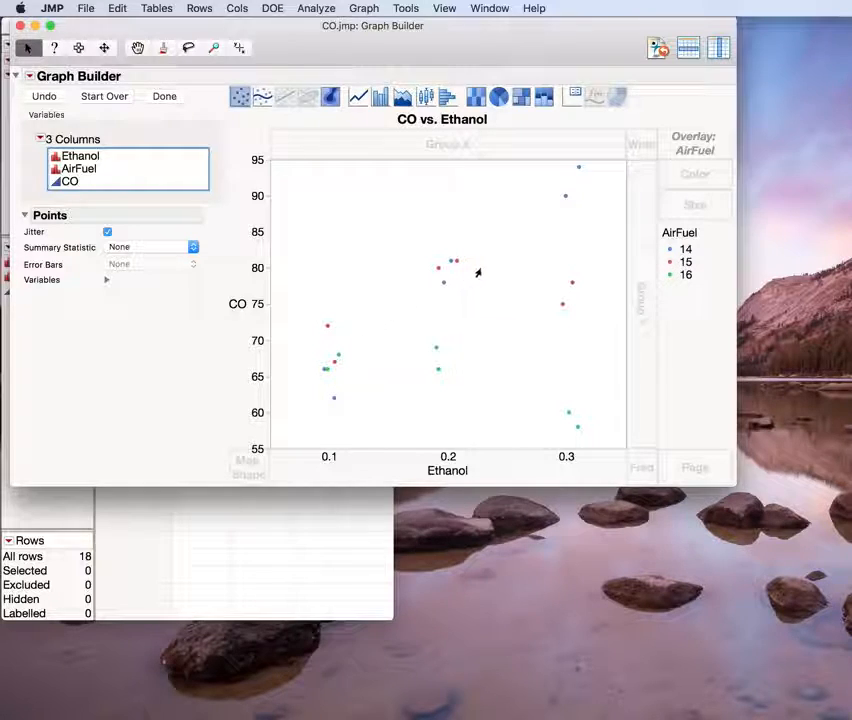
Add a smoother to the graph and set the points' summary statistic to Mean
left_click(262, 97)
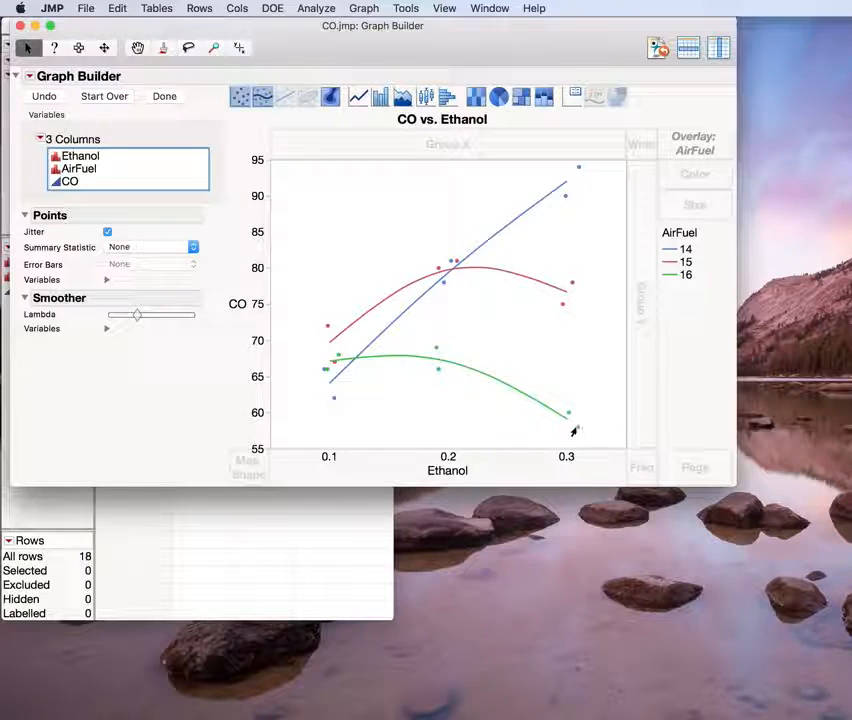
left_click(194, 248)
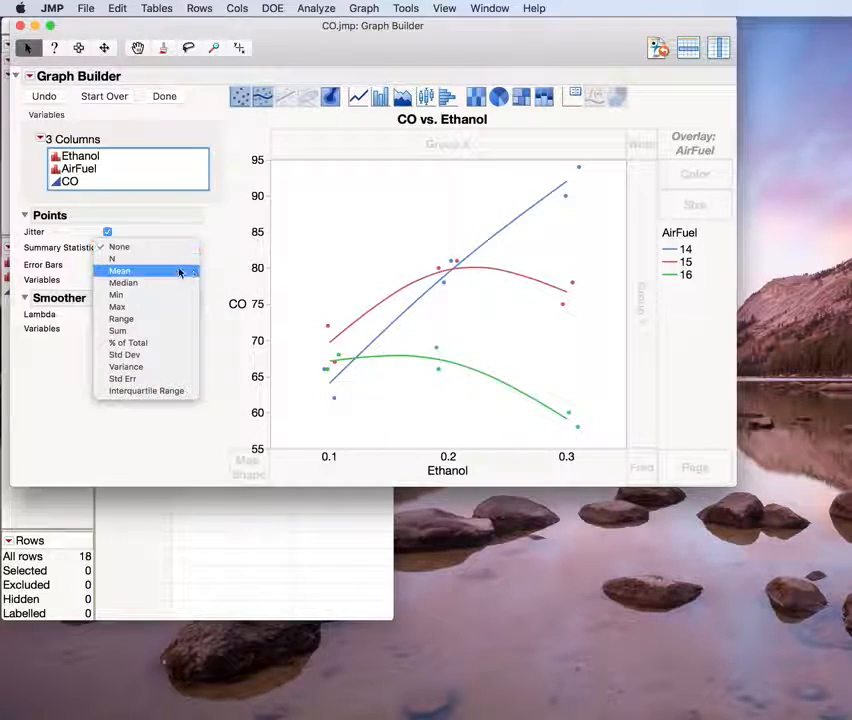
left_click(181, 272)
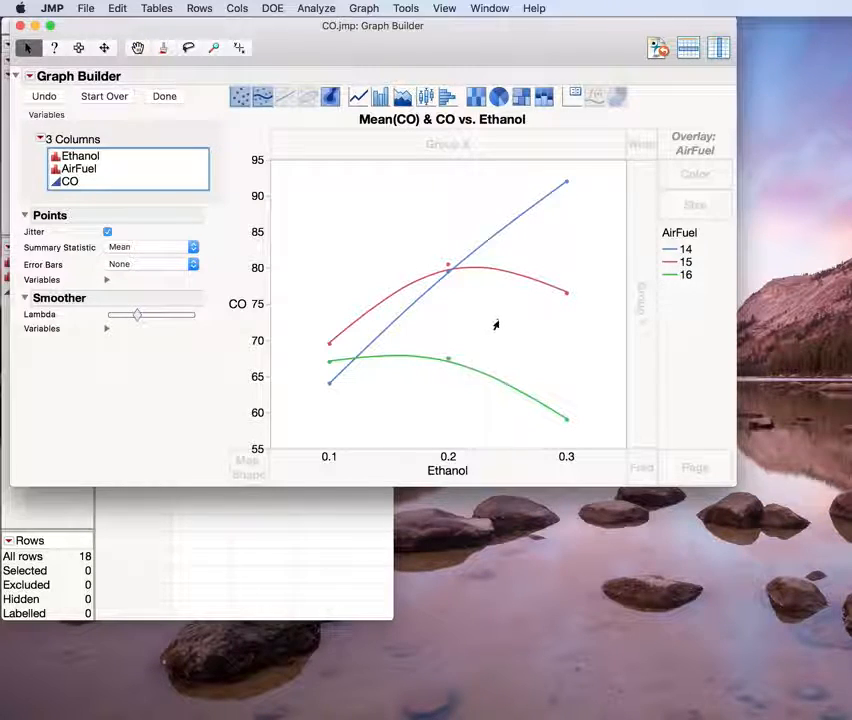
Set the graph's line width scale to 3.0, and close the Graph Builder window
right_click(306, 235)
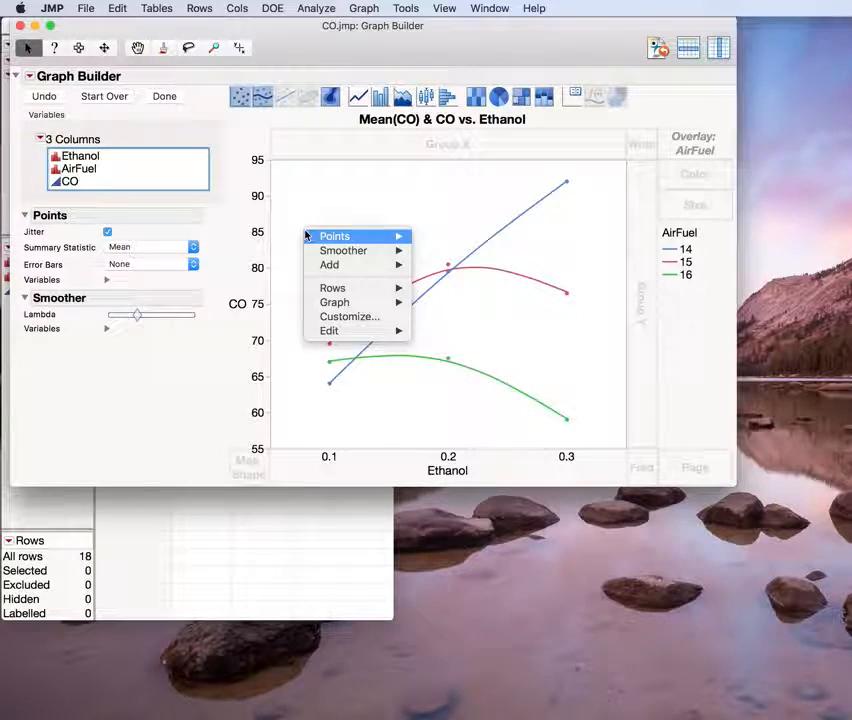
mouse_move(327, 303)
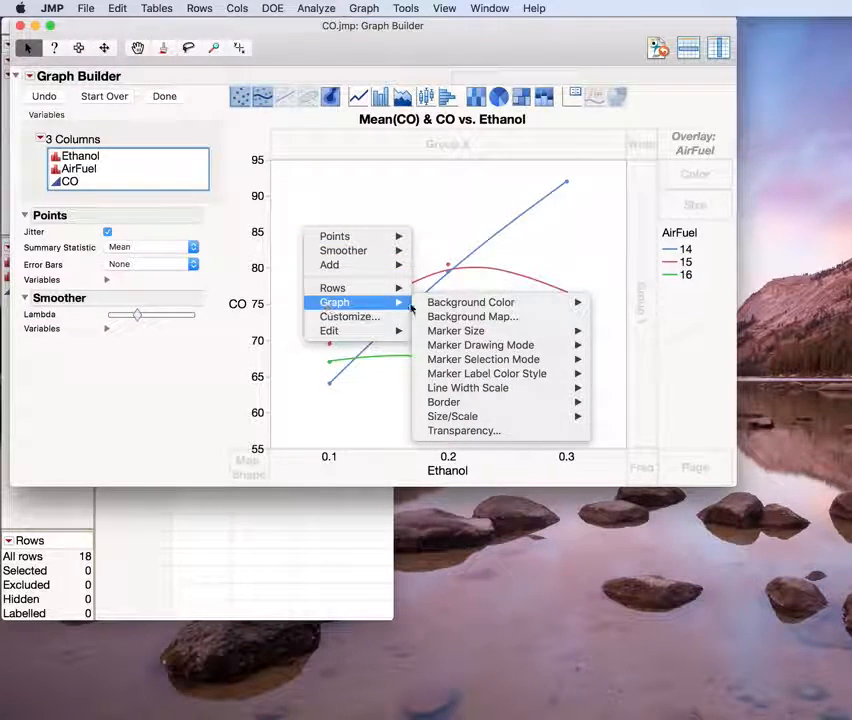
mouse_move(575, 388)
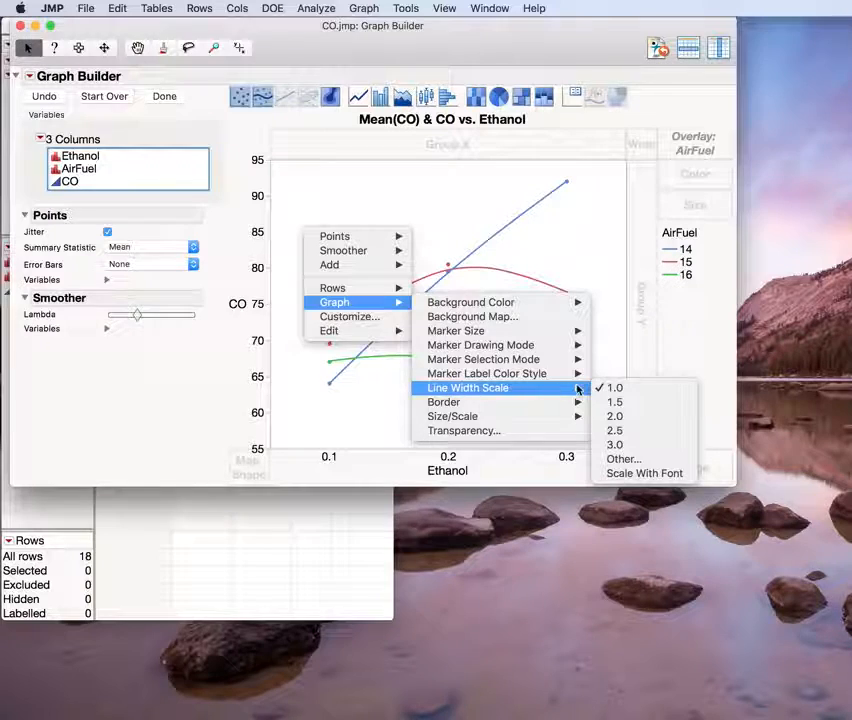
left_click(606, 445)
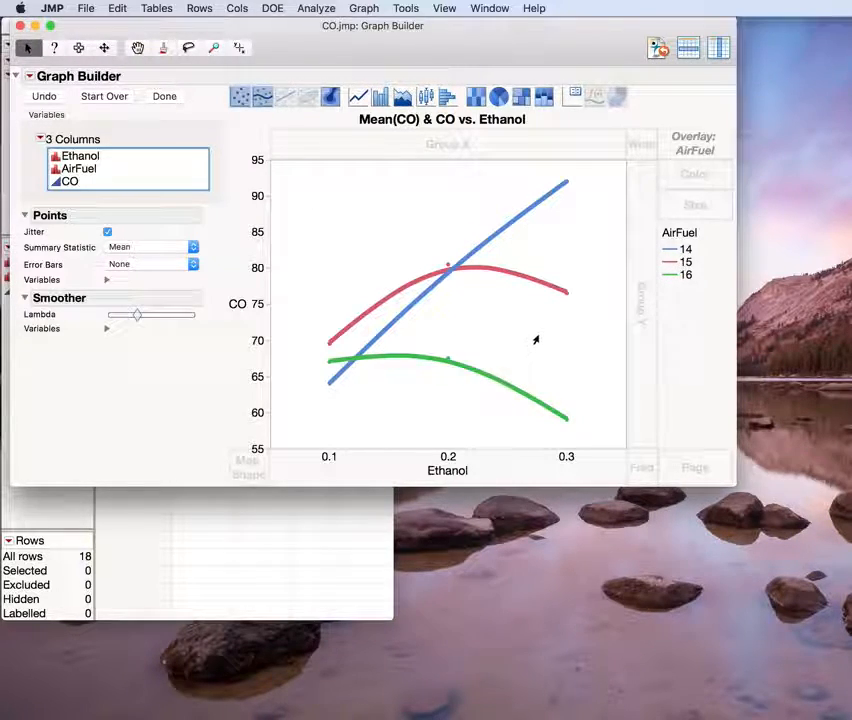
left_click(19, 26)
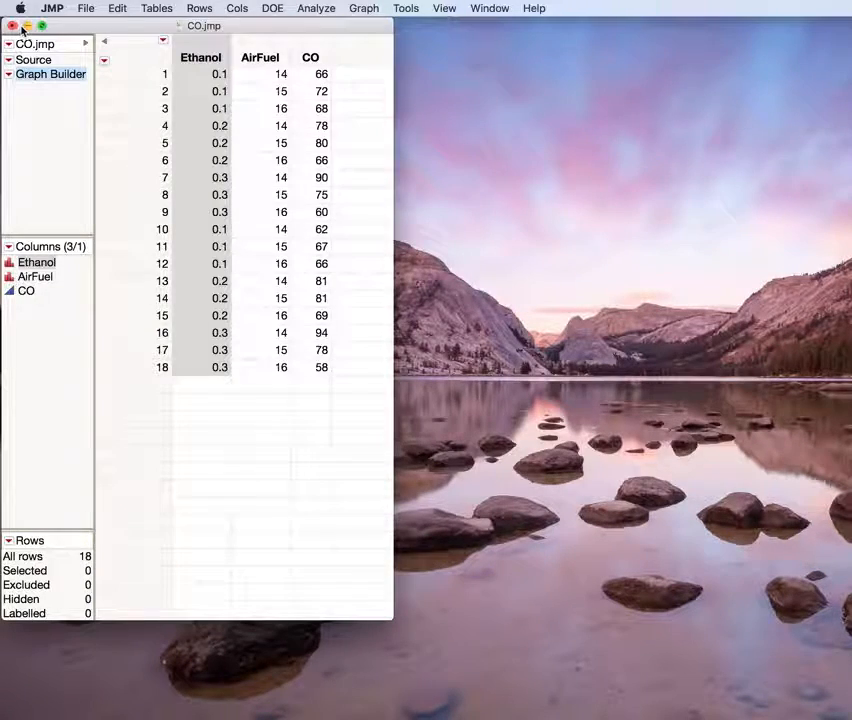
Start a Fit Model analysis and assign CO as the Y response
left_click(317, 10)
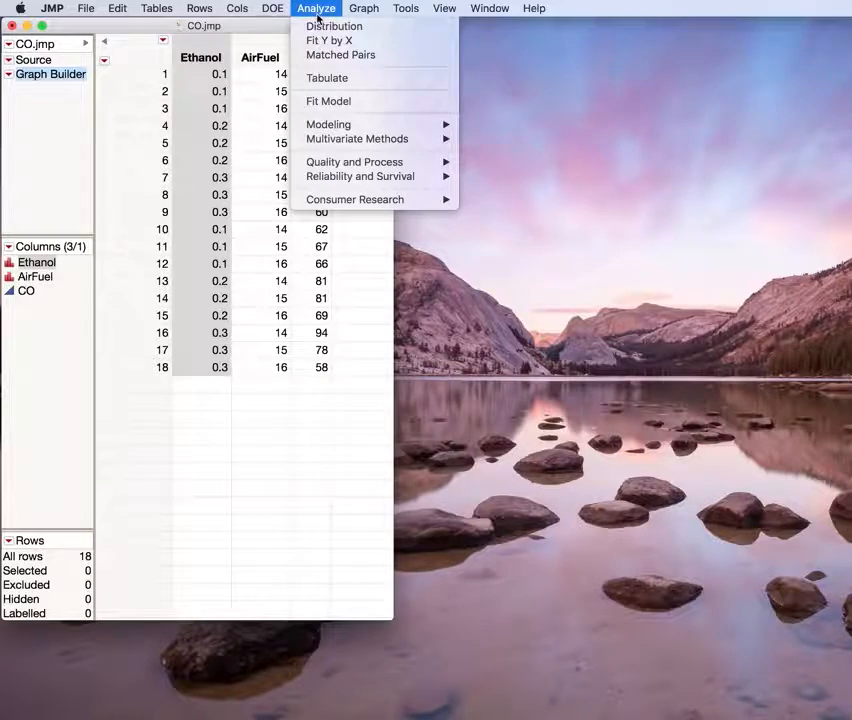
left_click(329, 103)
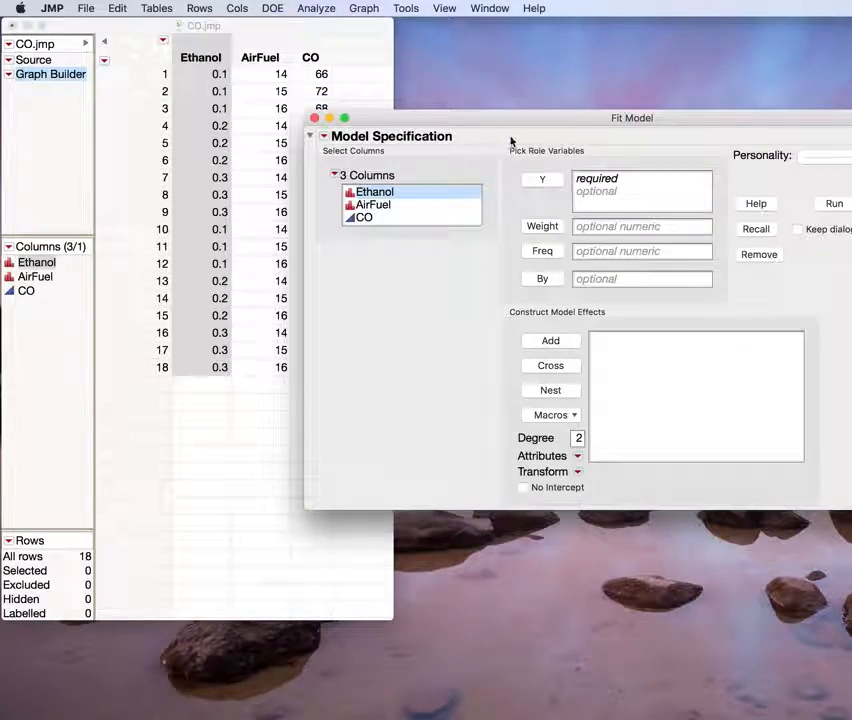
left_click_drag(525, 124, 257, 27)
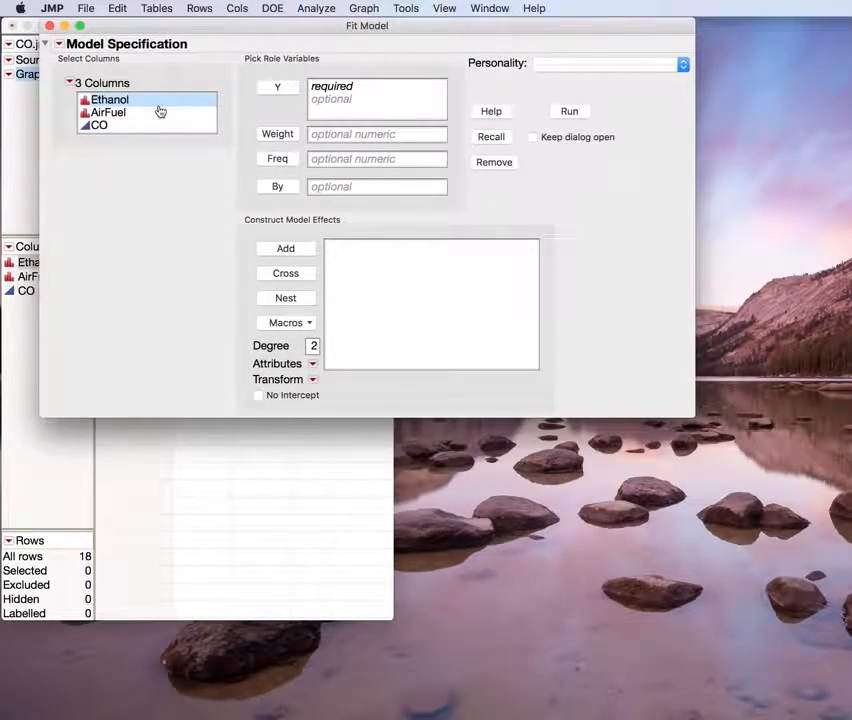
left_click(108, 125)
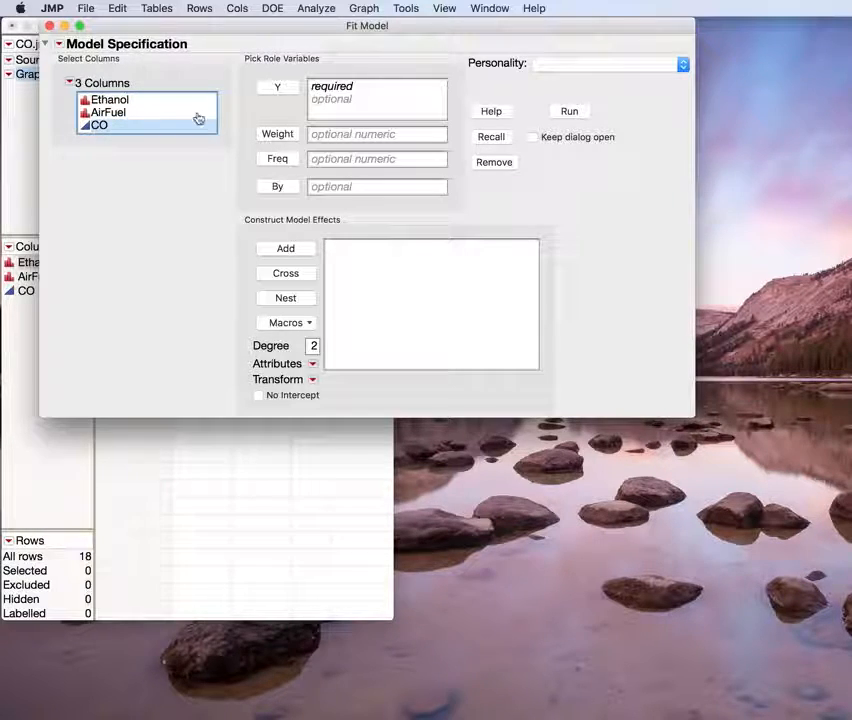
left_click(277, 90)
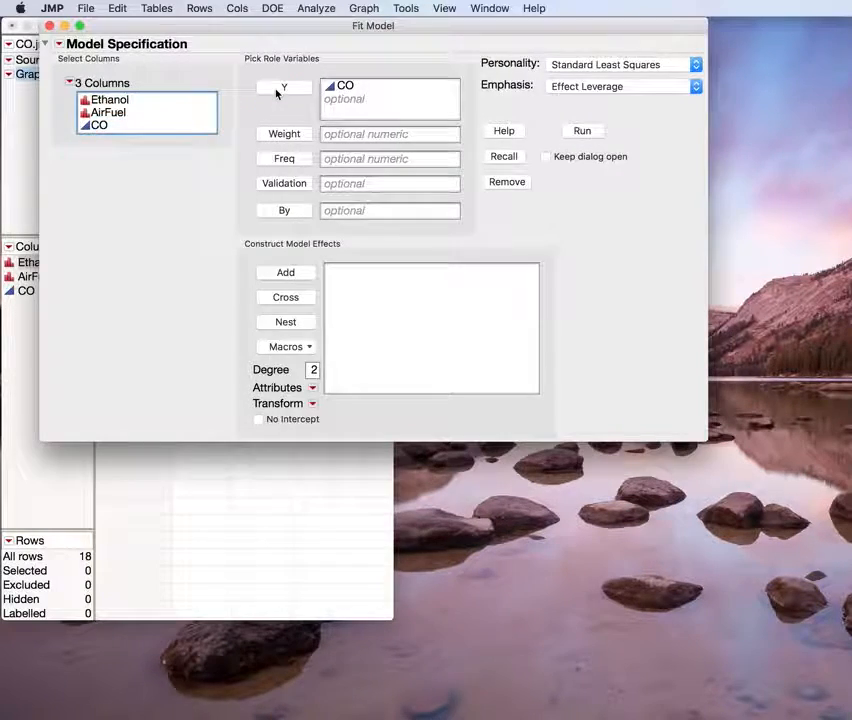
Construct the model effects Ethanol, AirFuel and their interaction Ethanol*AirFuel from the two factor columns
left_click(125, 104)
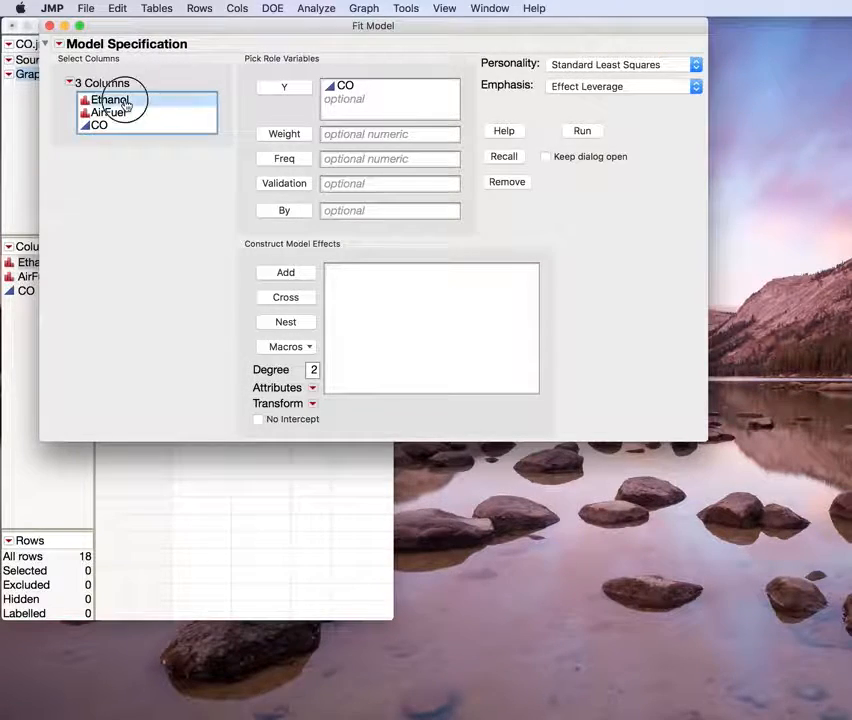
left_click_drag(125, 109, 120, 114)
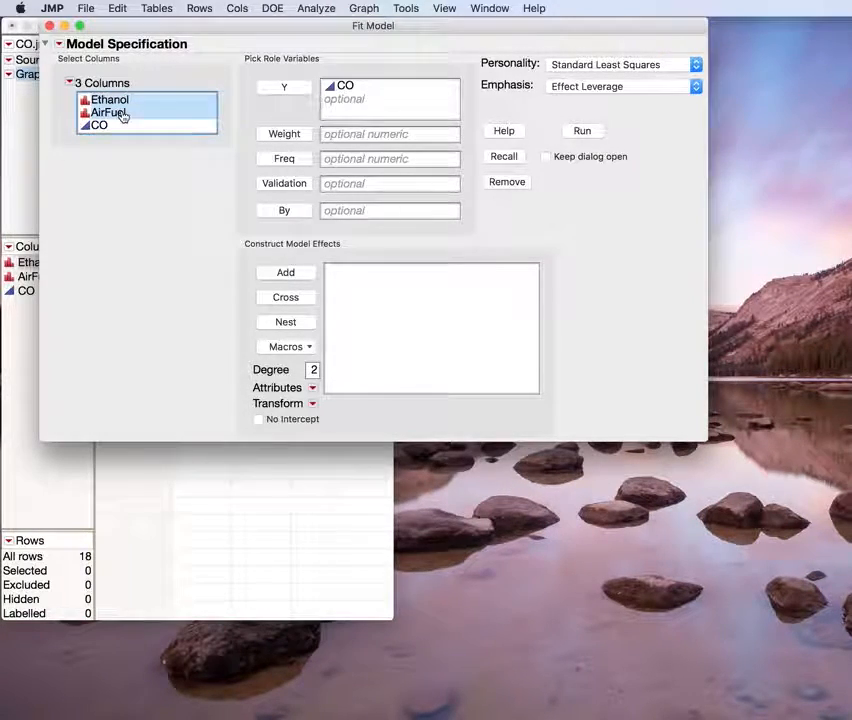
left_click(284, 346)
left_click(291, 365)
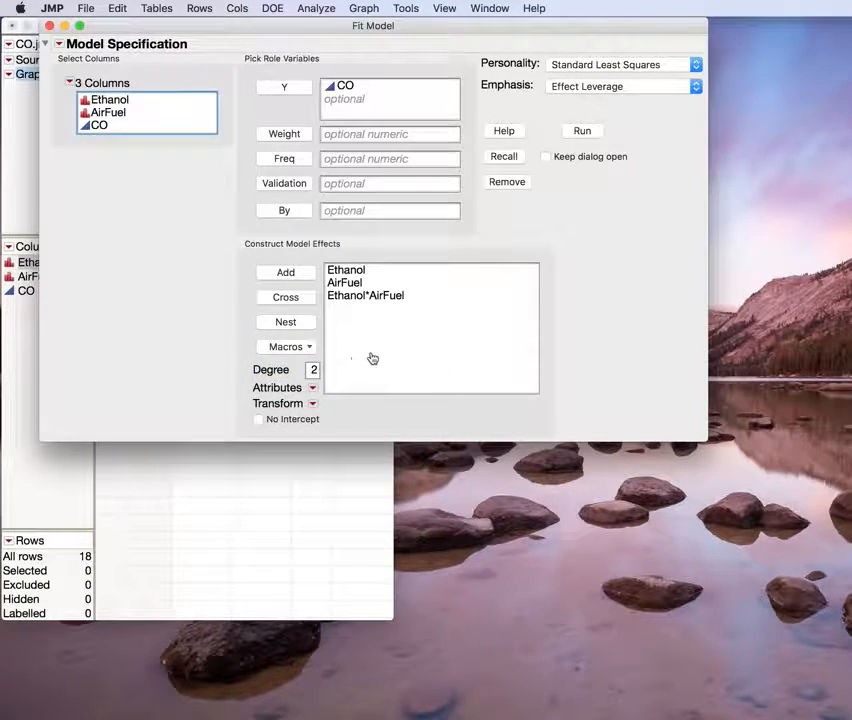
Set the emphasis to Minimal Report, run the model, and enlarge the Fit Least Squares report window
left_click(620, 90)
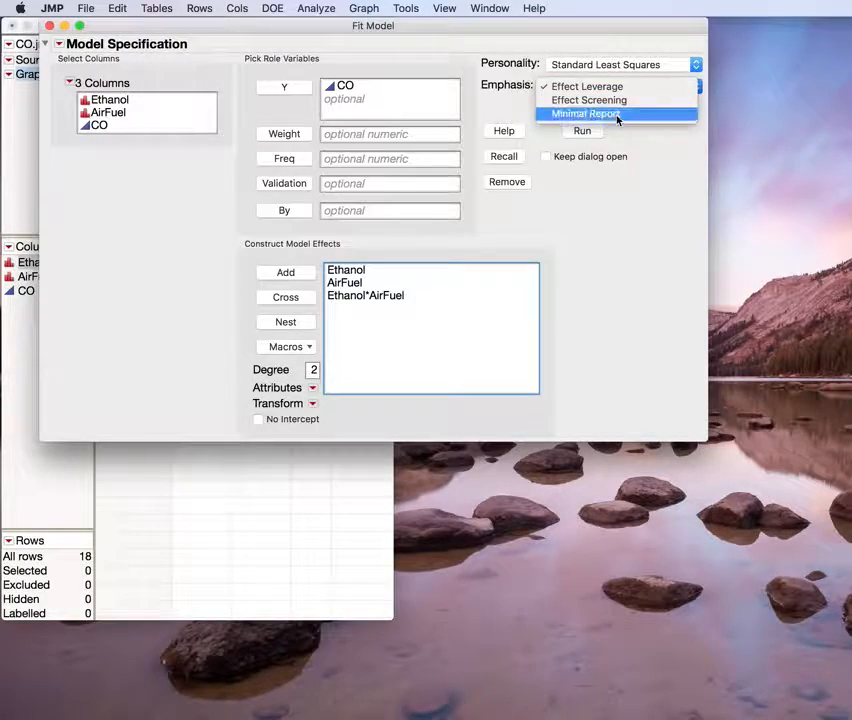
left_click(618, 115)
left_click(581, 132)
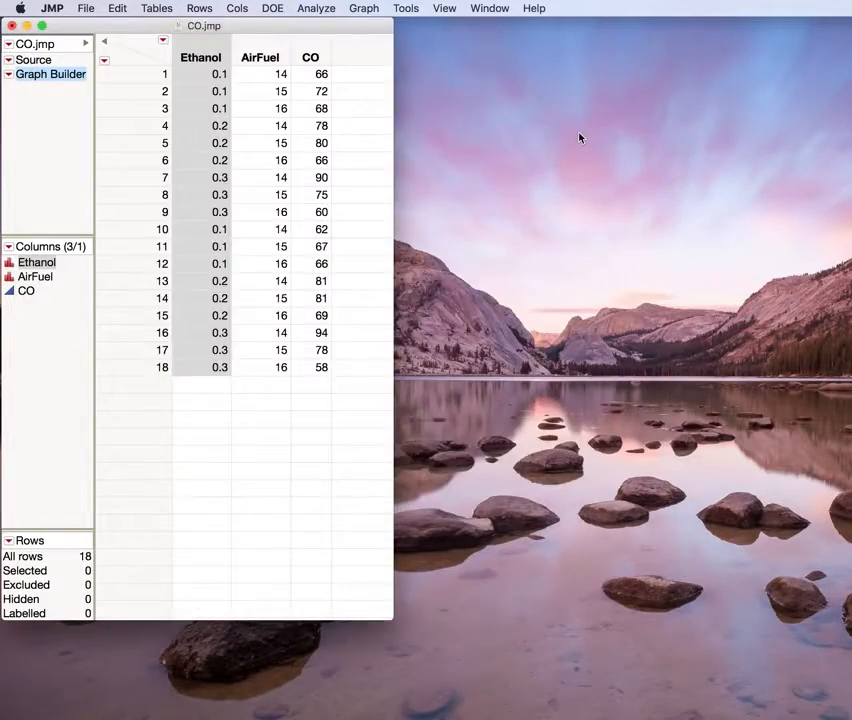
left_click_drag(437, 209, 314, 49)
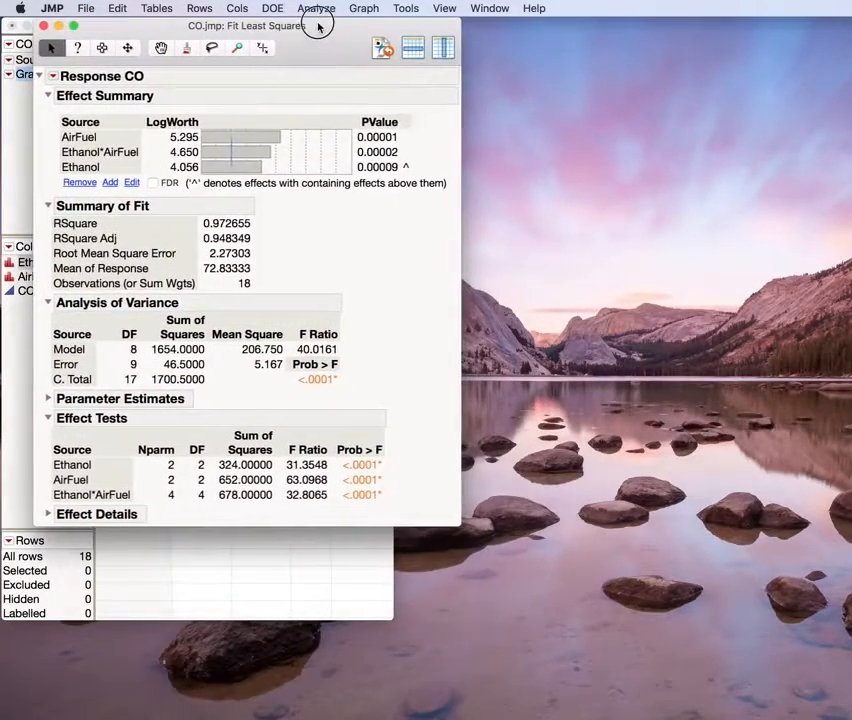
left_click_drag(456, 523, 511, 626)
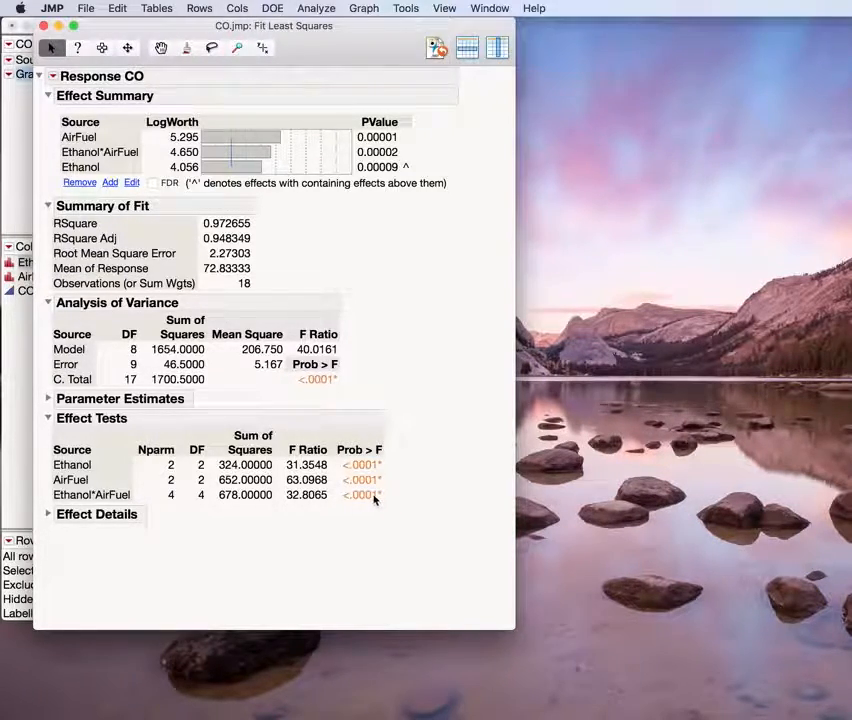
Expand Effect Details in the report and collapse its AirFuel section
mouse_move(371, 505)
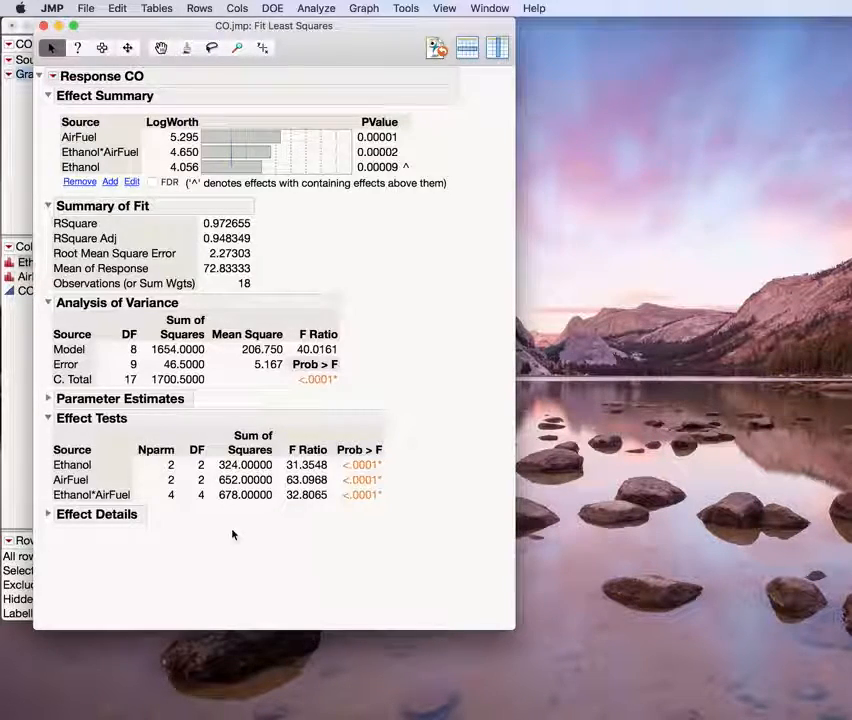
left_click(48, 514)
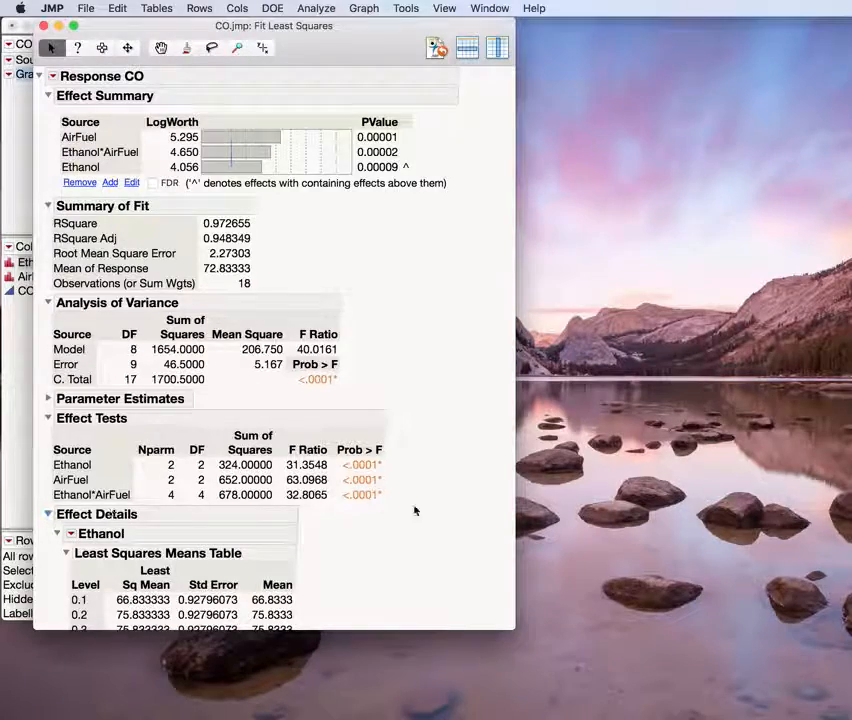
scroll(440, 500, "down", 5)
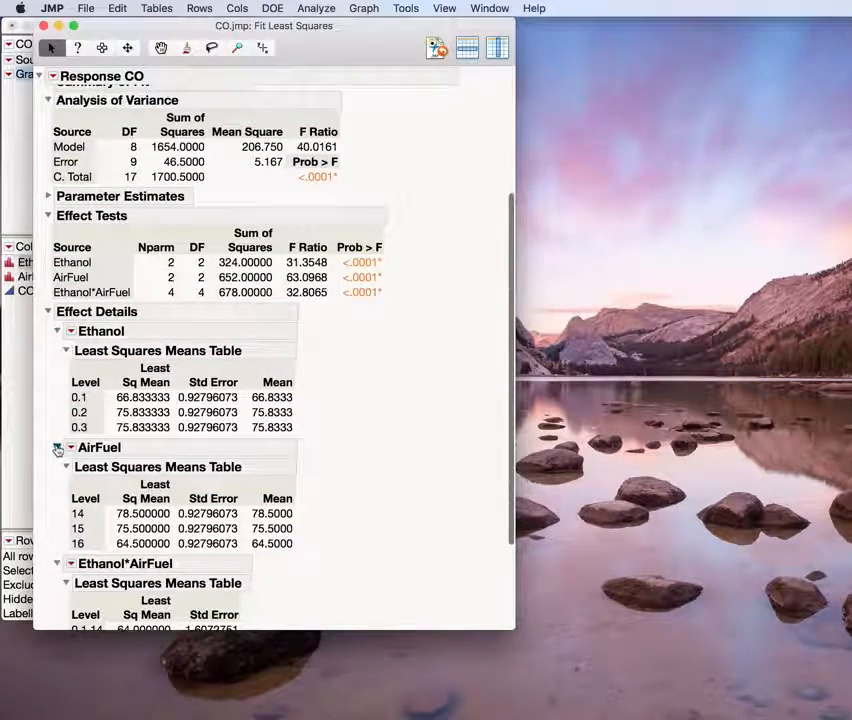
left_click(57, 449)
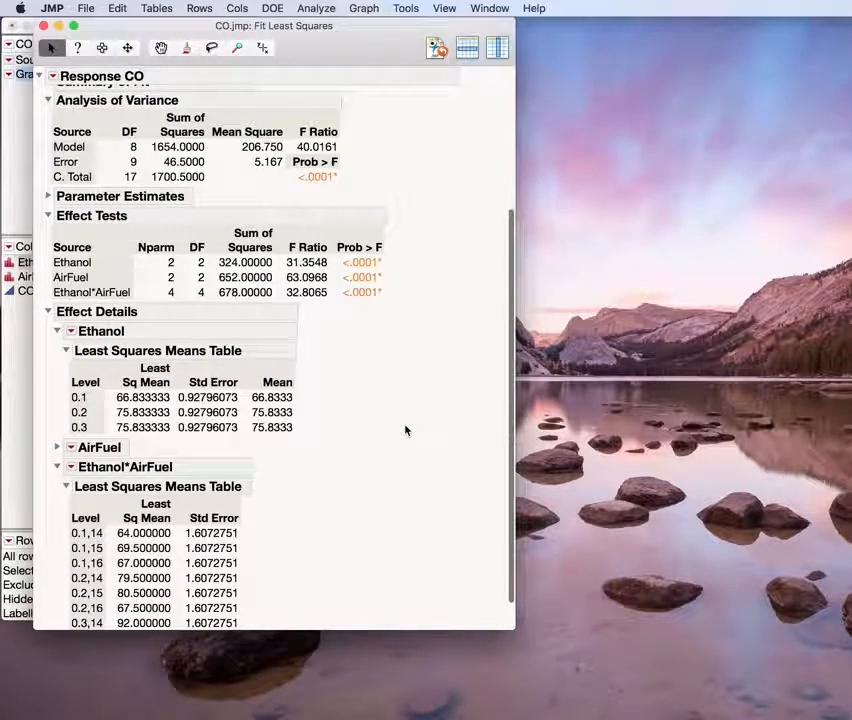
scroll(405, 430, "up", 1)
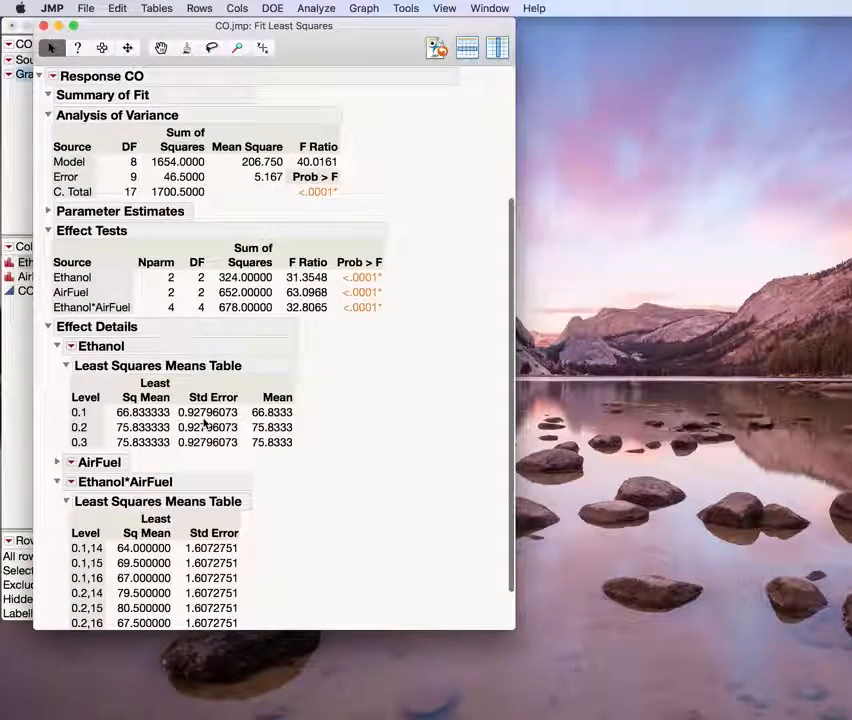
scroll(205, 424, "up", 1)
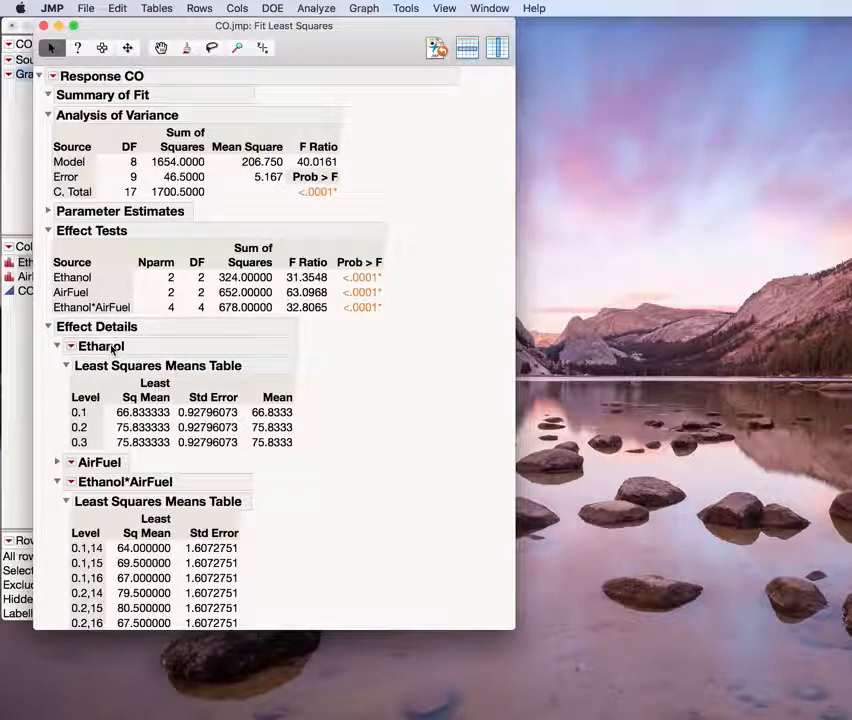
Show the available least squares means options for the Ethanol effect
left_click(71, 348)
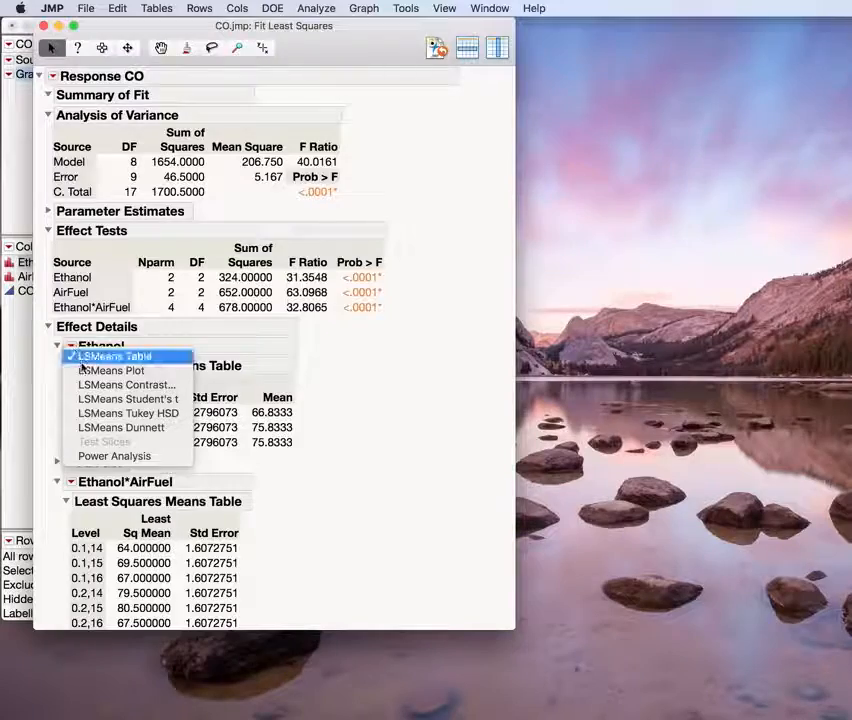
key("Escape")
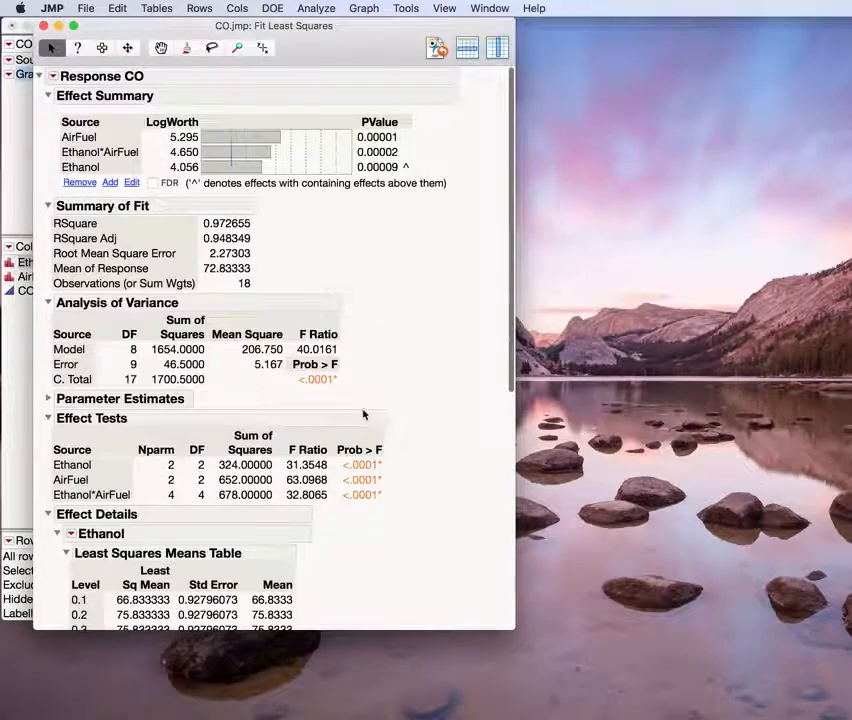
Specify and compute two Ethanol contrasts over levels 0.1, 0.2 and 0.3, with coefficients 1, 0, -1 and 0.5, -1, 0.5
scroll(401, 415, "down", 10)
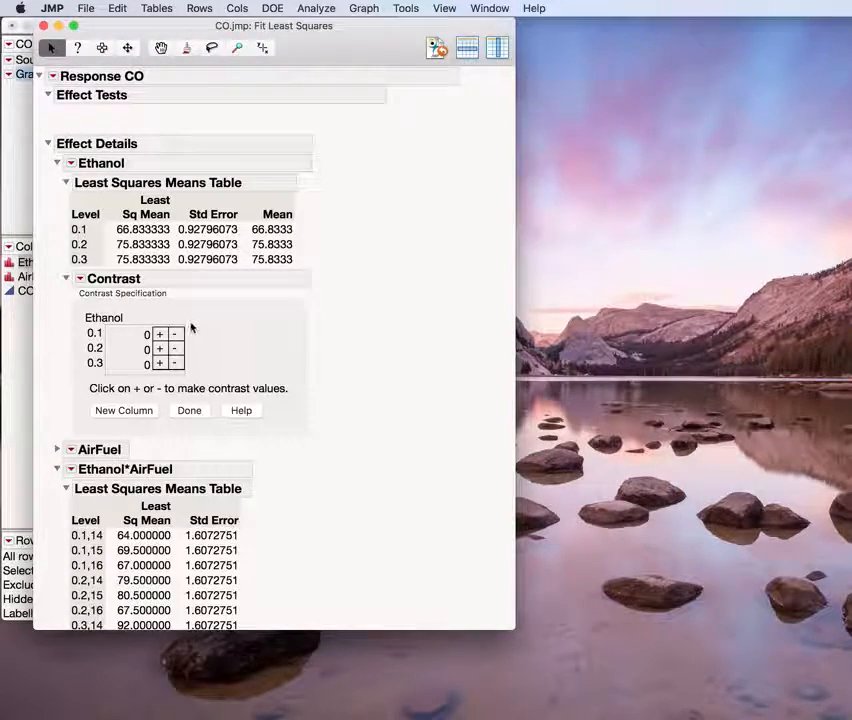
left_click(160, 334)
left_click(176, 364)
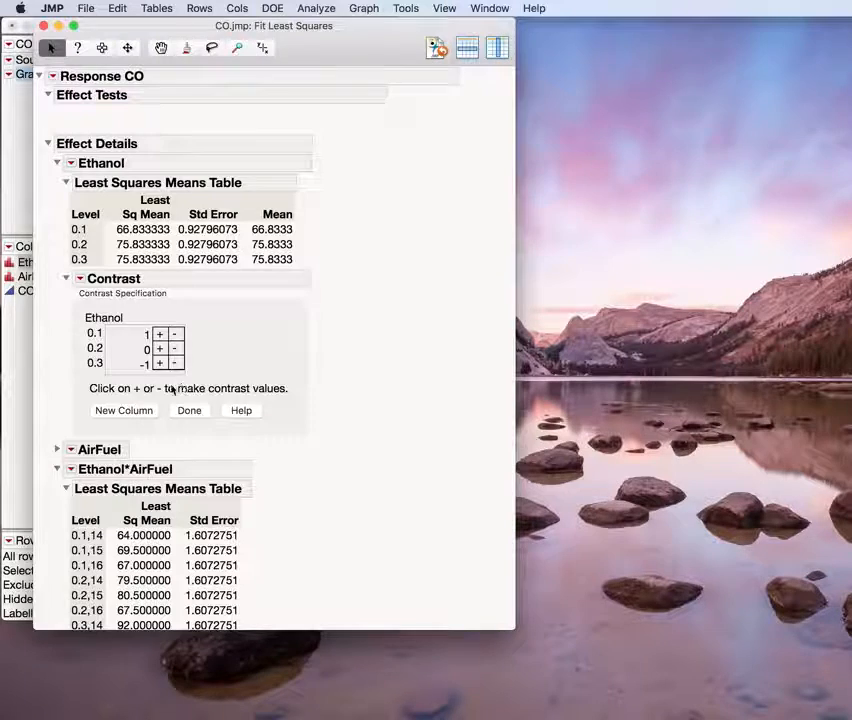
left_click(123, 411)
left_click(202, 334)
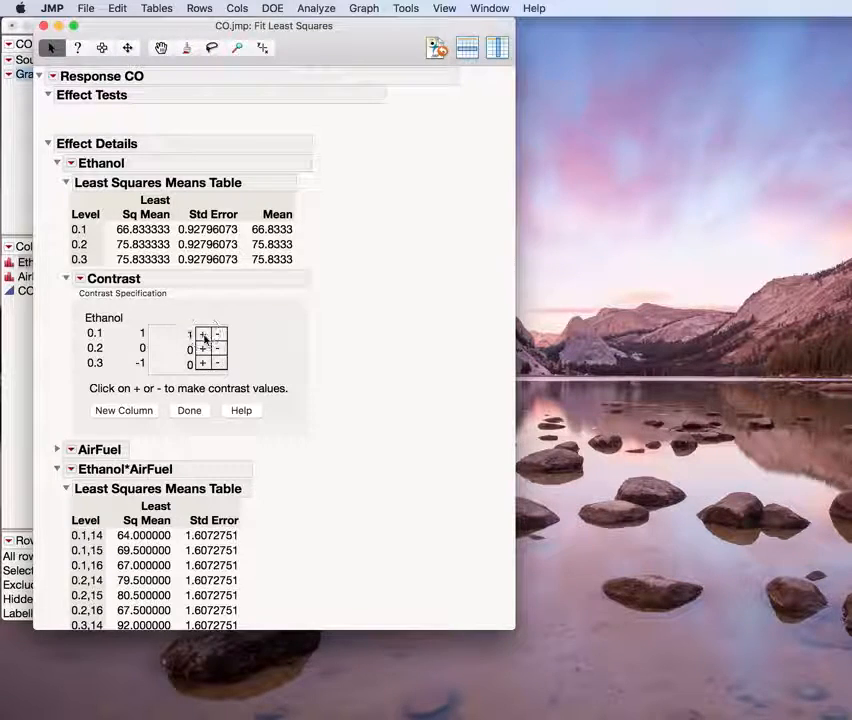
left_click(203, 364)
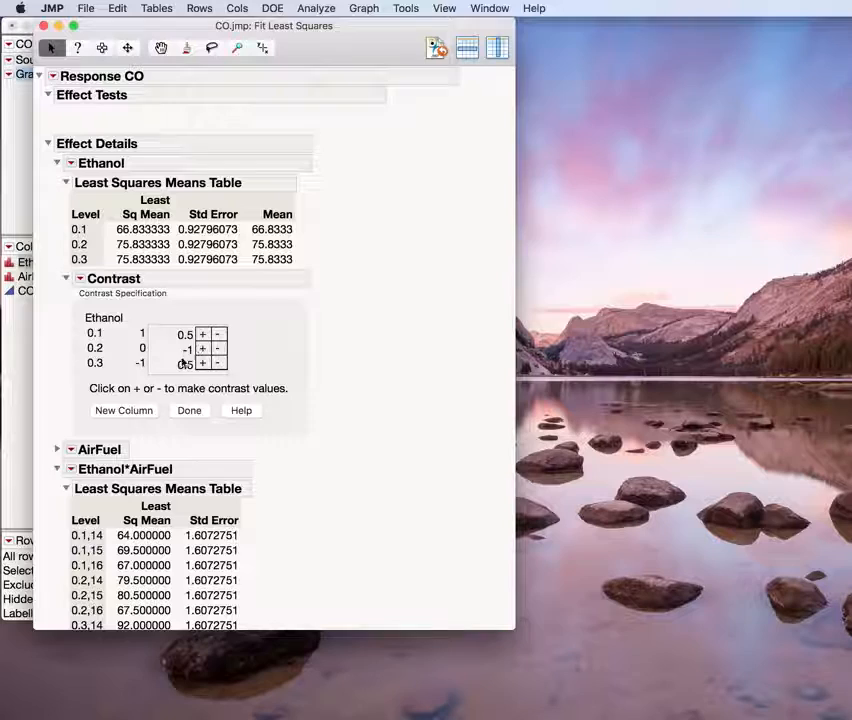
left_click(184, 412)
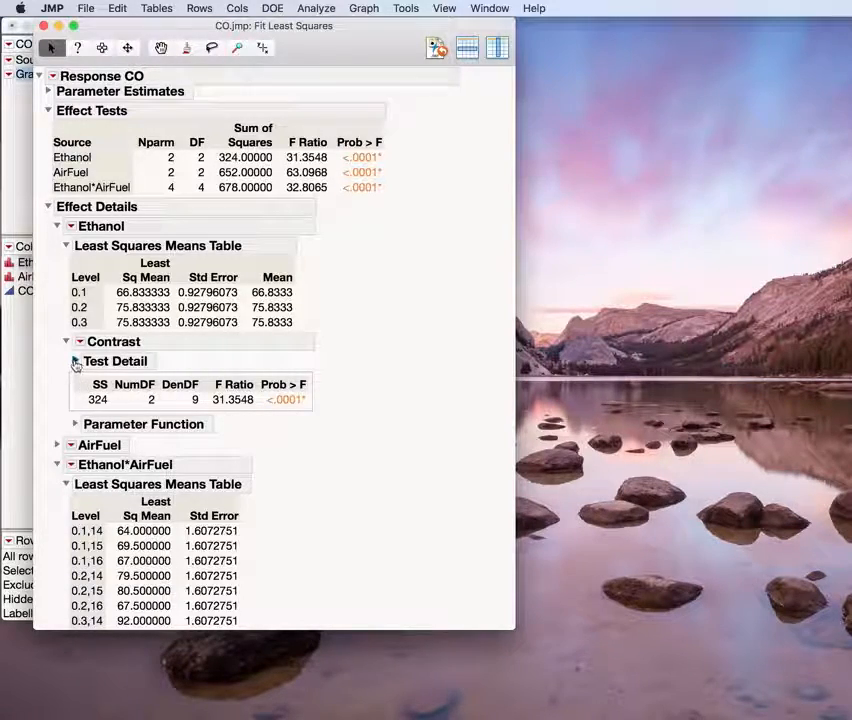
Expand the Ethanol contrast's Test Detail to review the estimates and sums of squares, and collapse the Contrast section
left_click(75, 362)
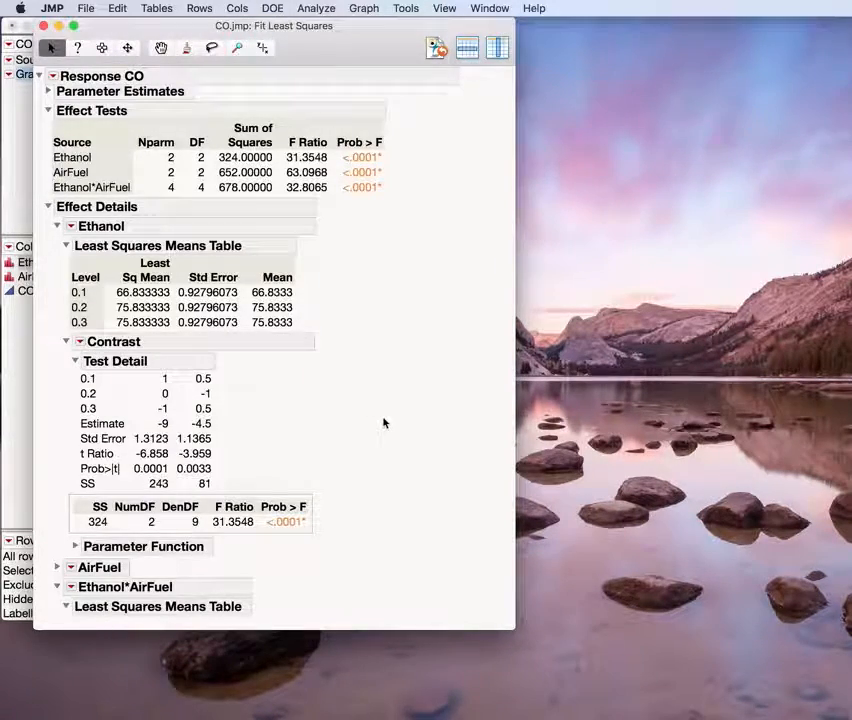
scroll(383, 423, "down", 3)
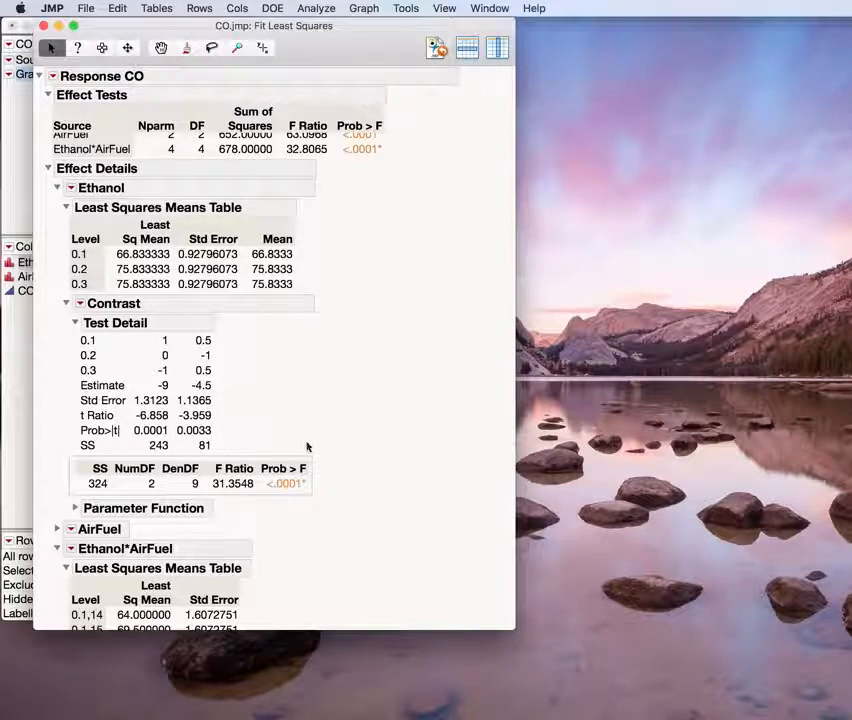
scroll(338, 450, "down", 2)
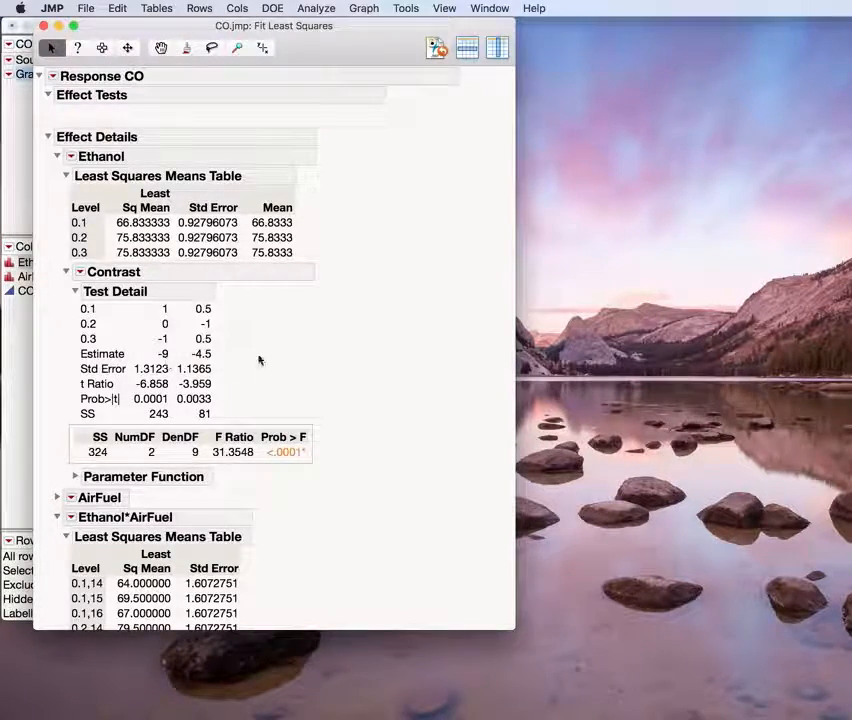
left_click(65, 273)
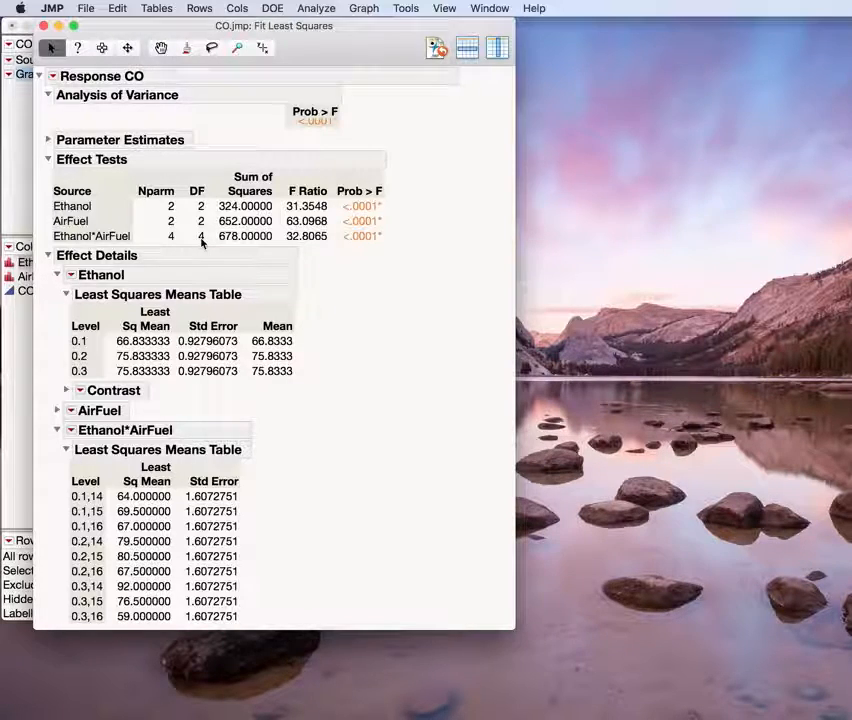
Switch to PowerPoint and reposition the Analysis of Factorial Experiments II.pptx window to show the whole table of Ethanol*Air/Fuel interaction contrast coefficients
scroll(431, 381, "down", 1)
left_click(600, 716)
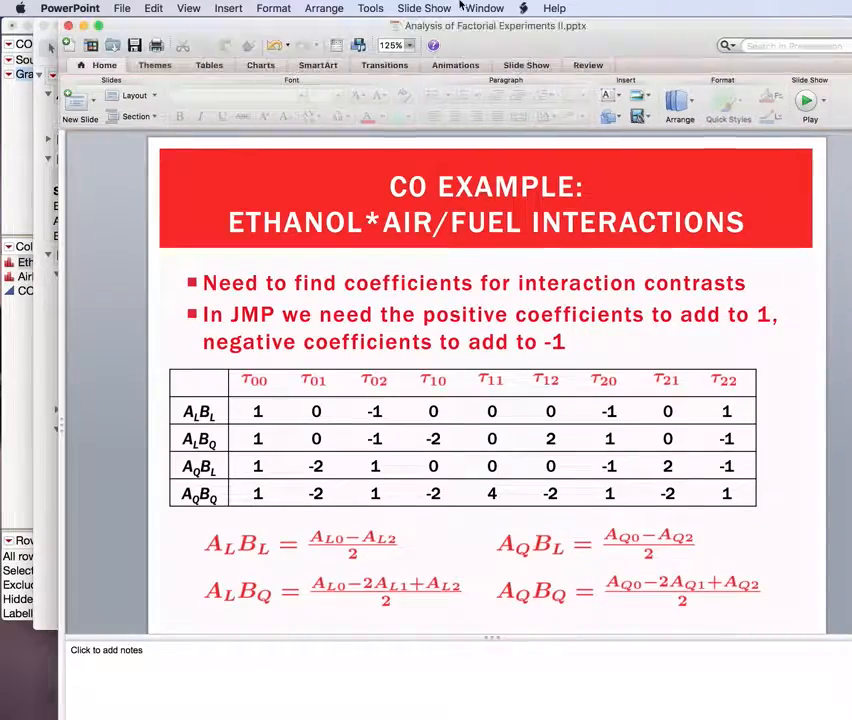
left_click_drag(487, 33, 427, 25)
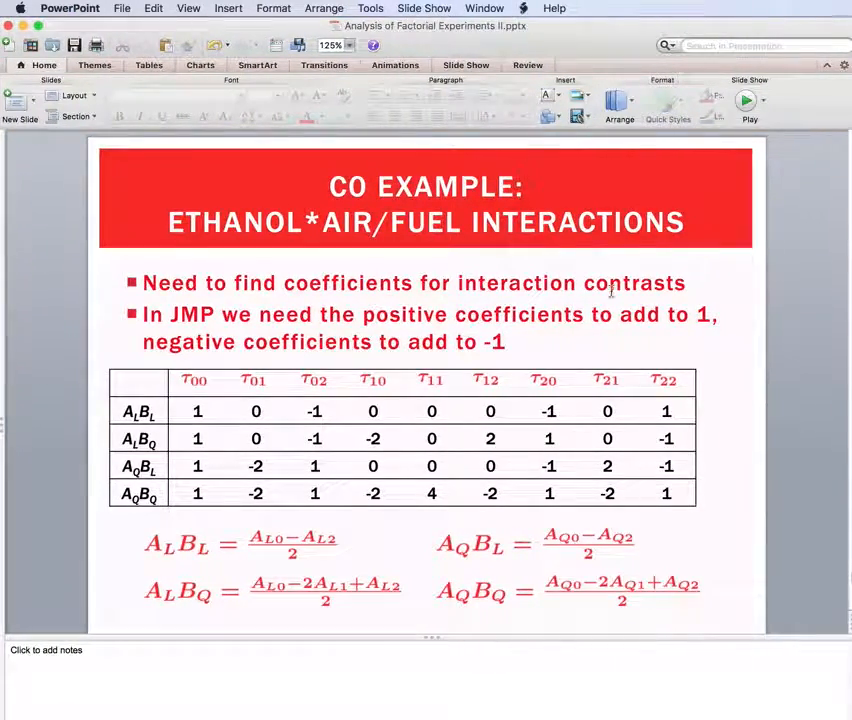